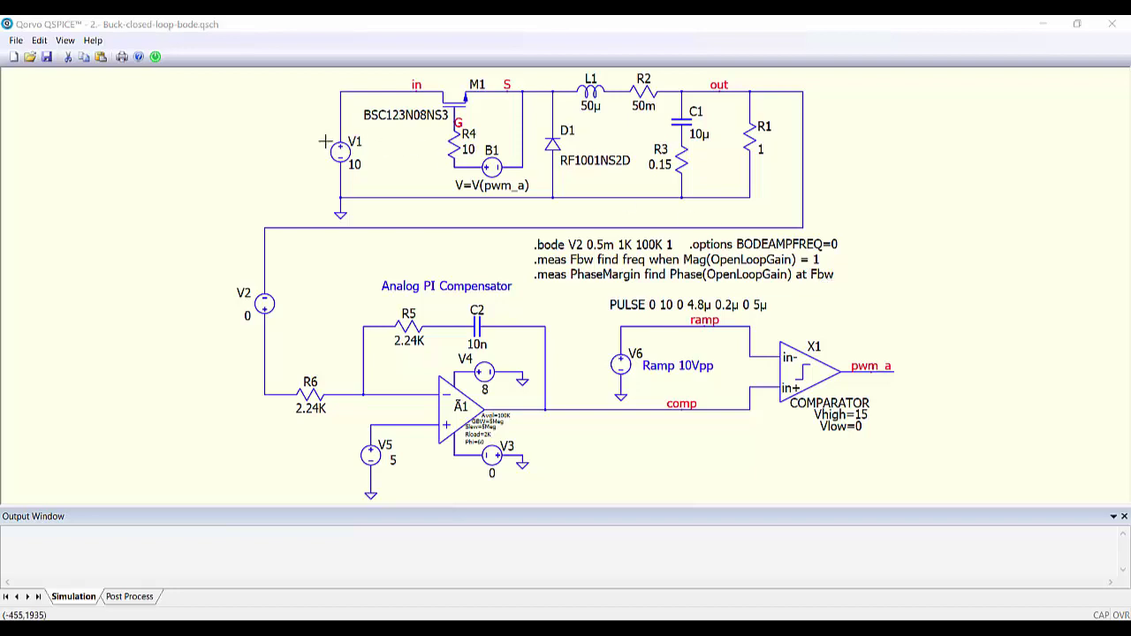
# Step: Run the buck converter simulation to plot OpenLoopGain, reporting Fbw 5375.03 Hz and phase margin 53.9755°
pyautogui.click(156, 58)
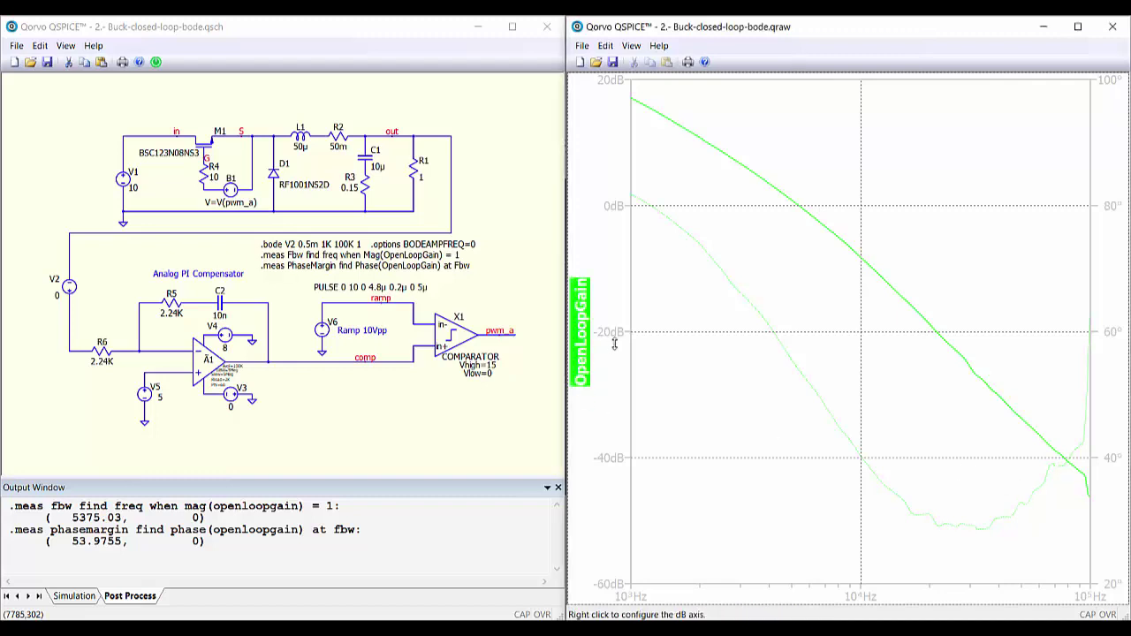
# Step: Cursor OpenLoopGain at 0 dB (5.31669 kHz, 54.205°), highlight the 5375.03 and phase-margin results, maximize
pyautogui.doubleClick(579, 325)
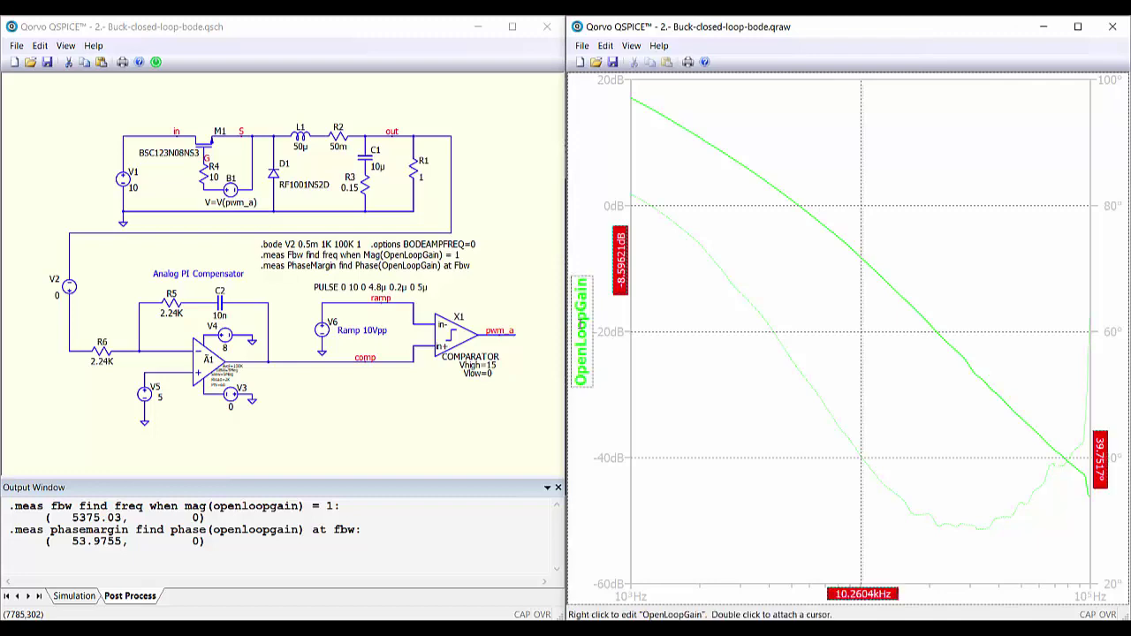
pyautogui.moveTo(864, 273); pyautogui.dragTo(799, 266)
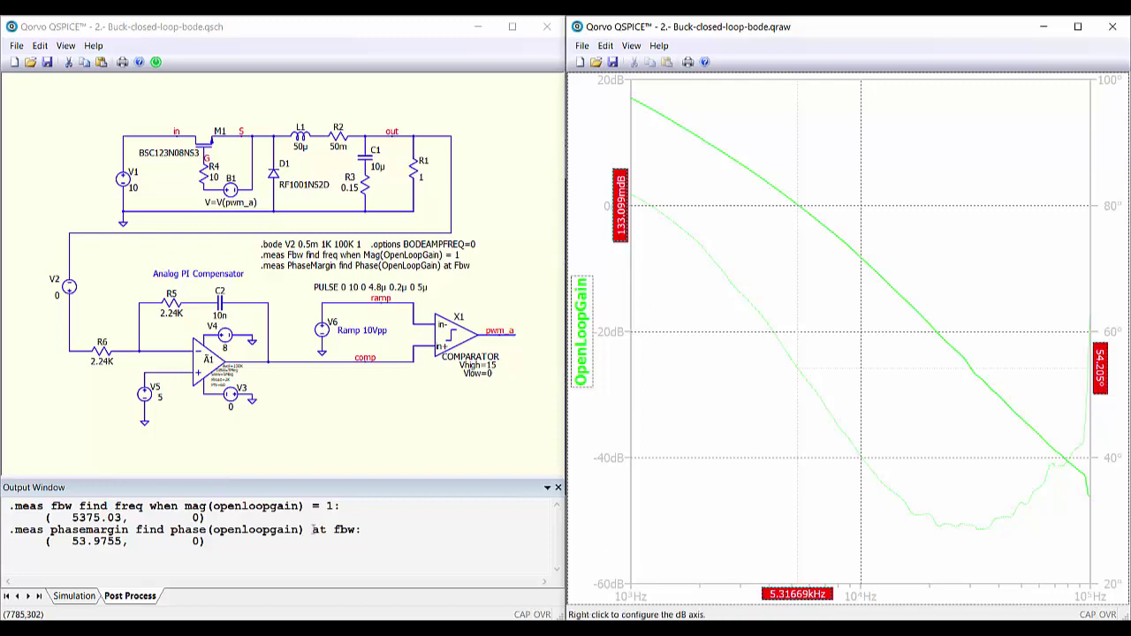
pyautogui.click(67, 518)
pyautogui.moveTo(67, 518); pyautogui.dragTo(123, 518)
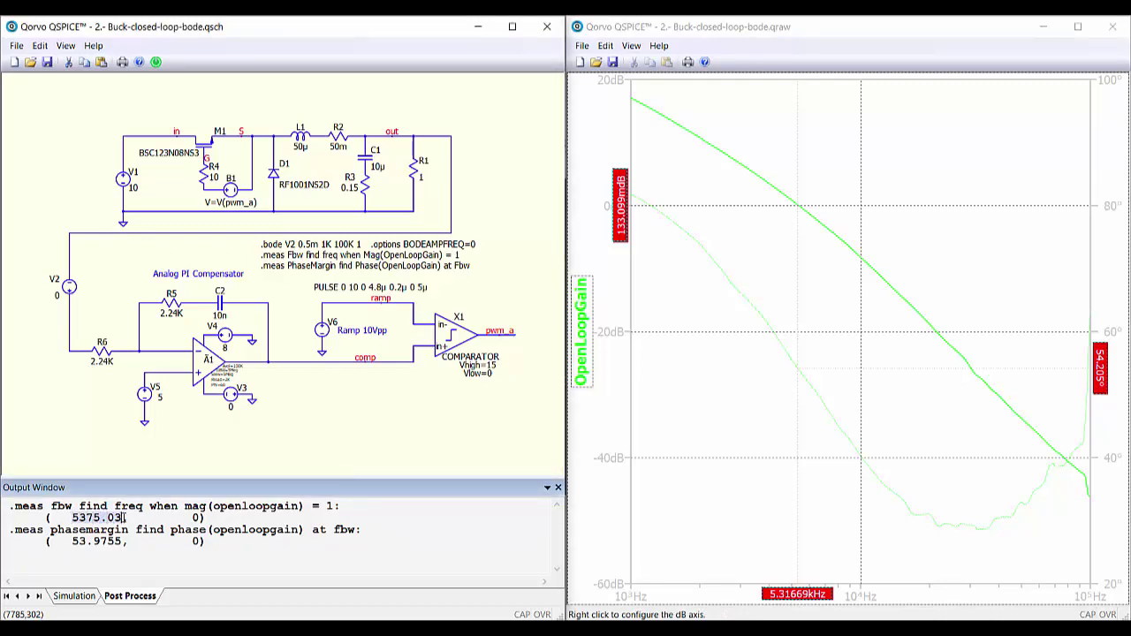
pyautogui.moveTo(71, 541); pyautogui.dragTo(116, 541)
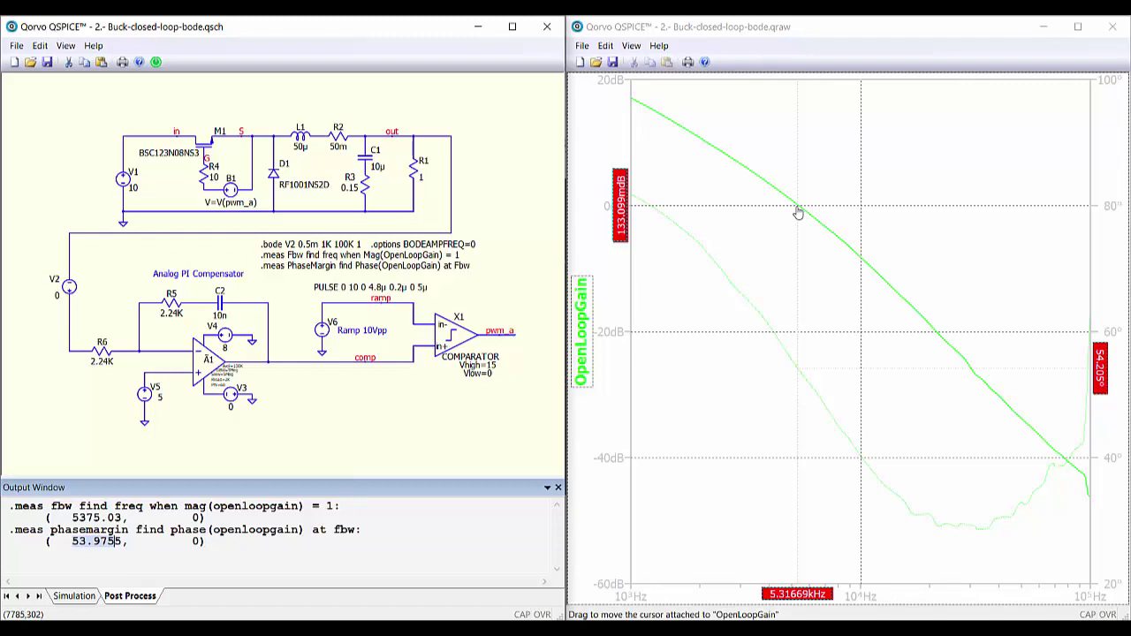
pyautogui.click(1077, 27)
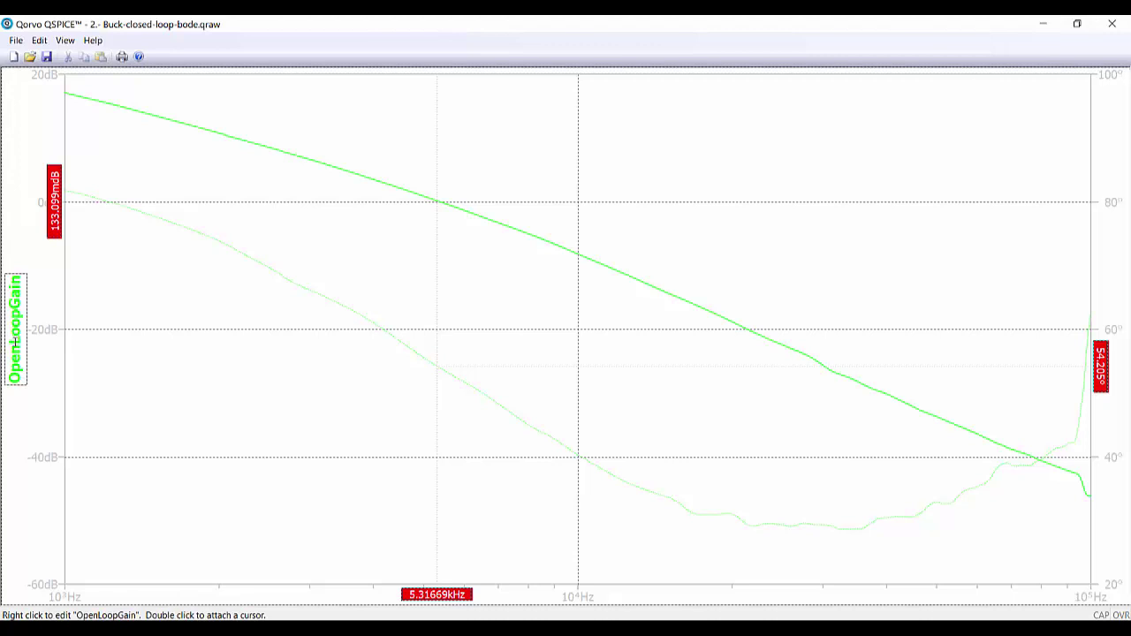
# Step: Append *exp(sqrt(-1)*pi) to the OpenLoopGain trace, giving -125.795° phase at 5.31669 kHz
pyautogui.rightClick(15, 341)
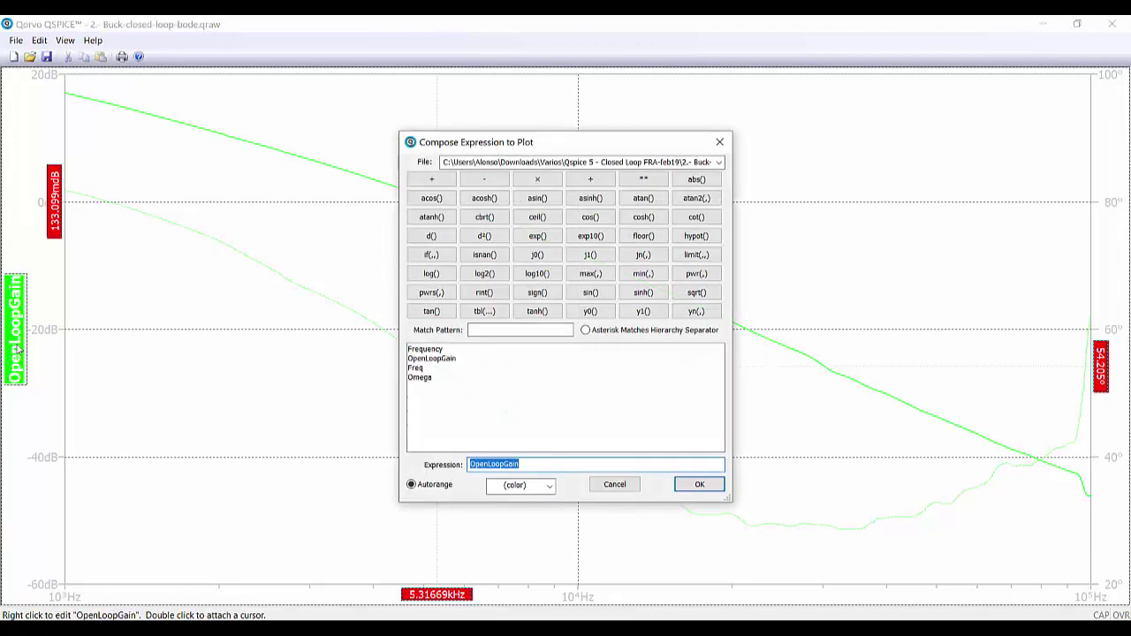
pyautogui.click(530, 464)
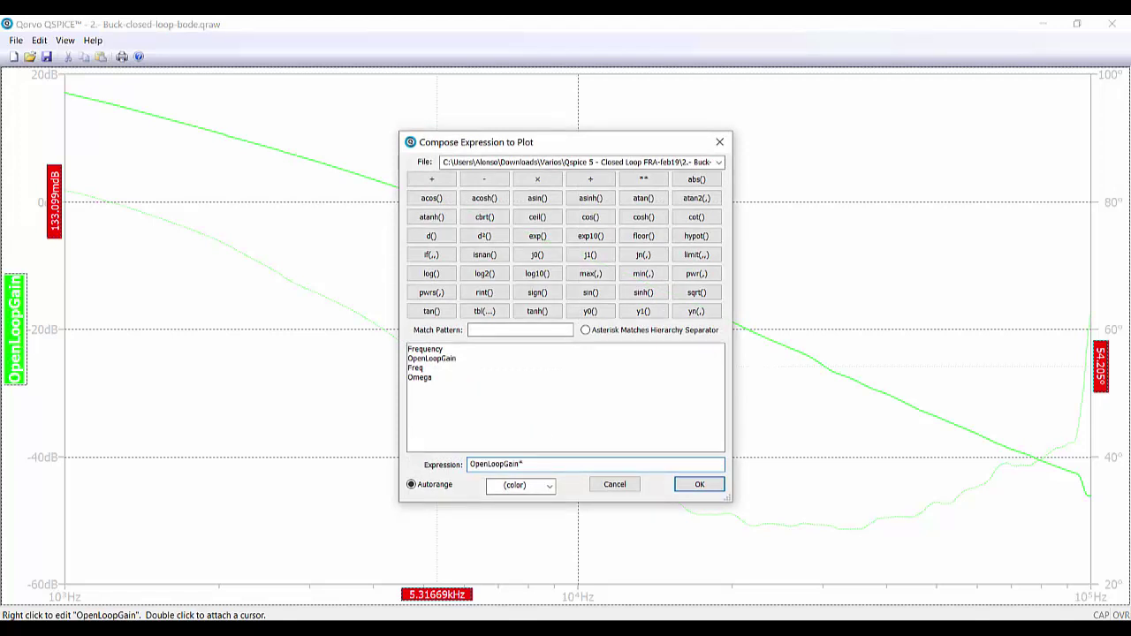
pyautogui.write('exp(sqrt(-1)*pi')
pyautogui.click(691, 484)
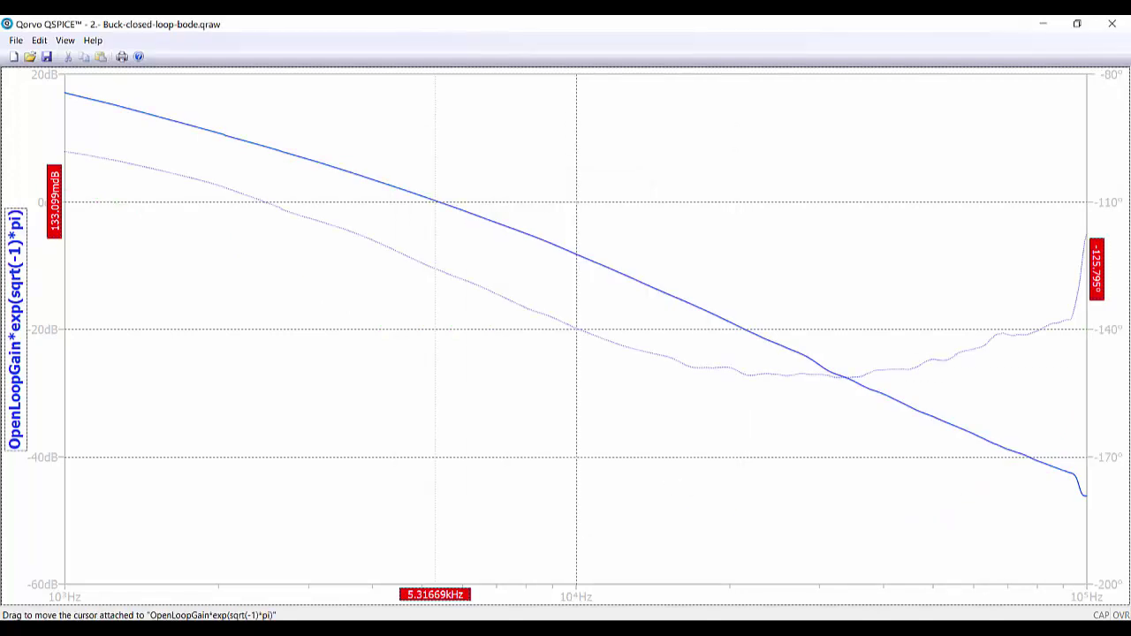
# Step: Move and shrink the reference Bode plot window to sit beside the simulated plot
pyautogui.hotkey('alt', 'Tab')
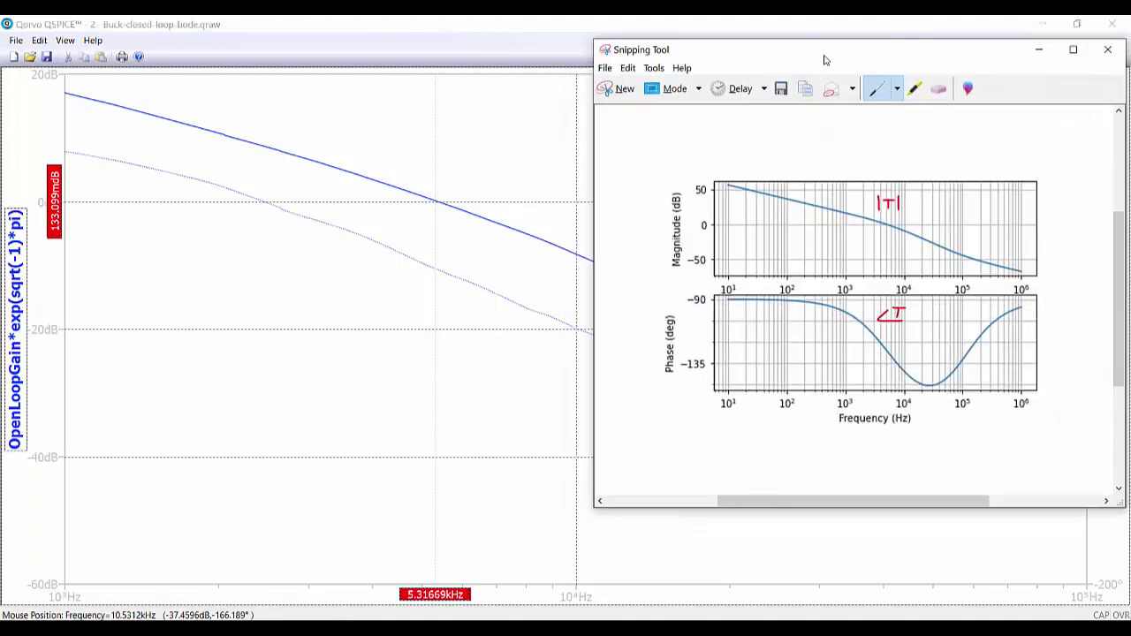
pyautogui.moveTo(825, 58); pyautogui.dragTo(326, 180)
pyautogui.moveTo(627, 159); pyautogui.dragTo(515, 302)
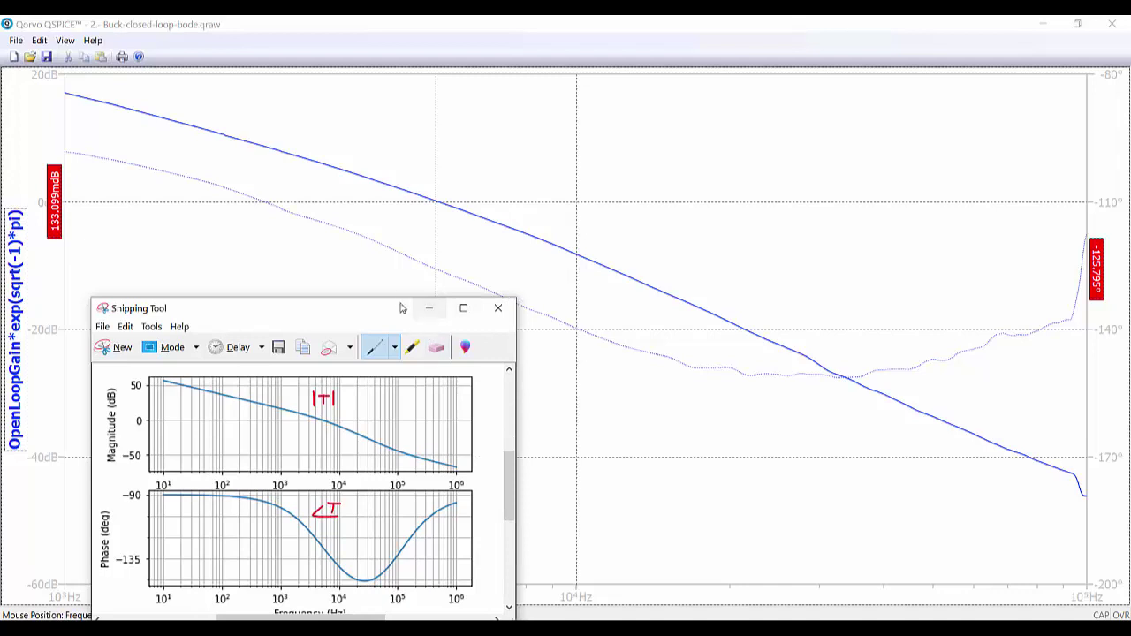
pyautogui.moveTo(333, 311); pyautogui.dragTo(325, 281)
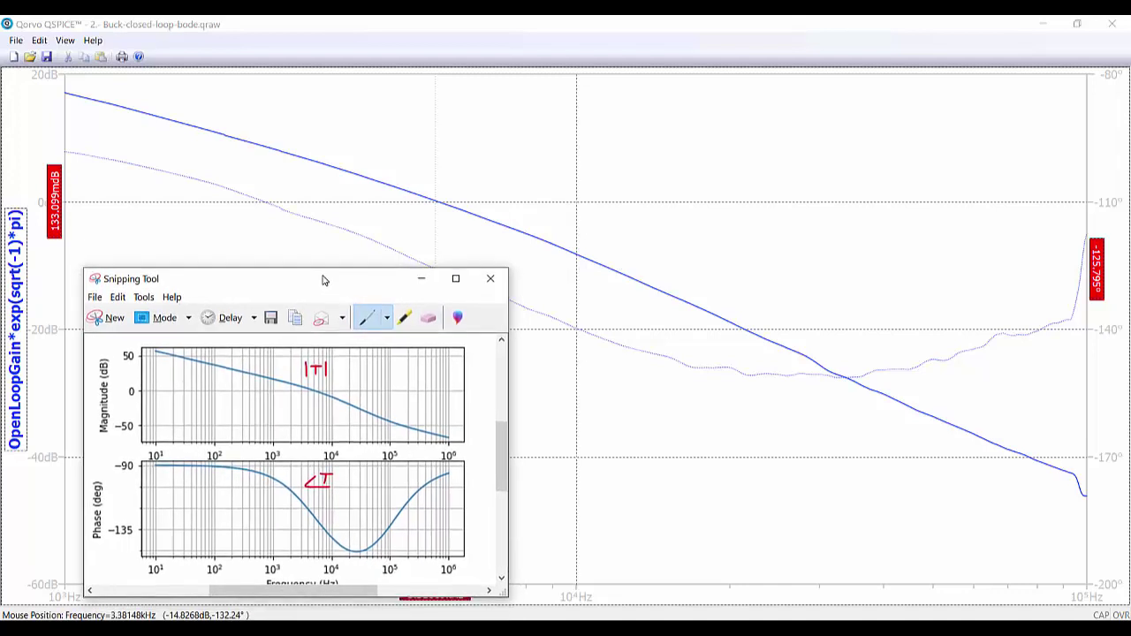
# Step: Attach a cursor to the simulated loop gain at 1 kHz, the plot's start
pyautogui.click(433, 167)
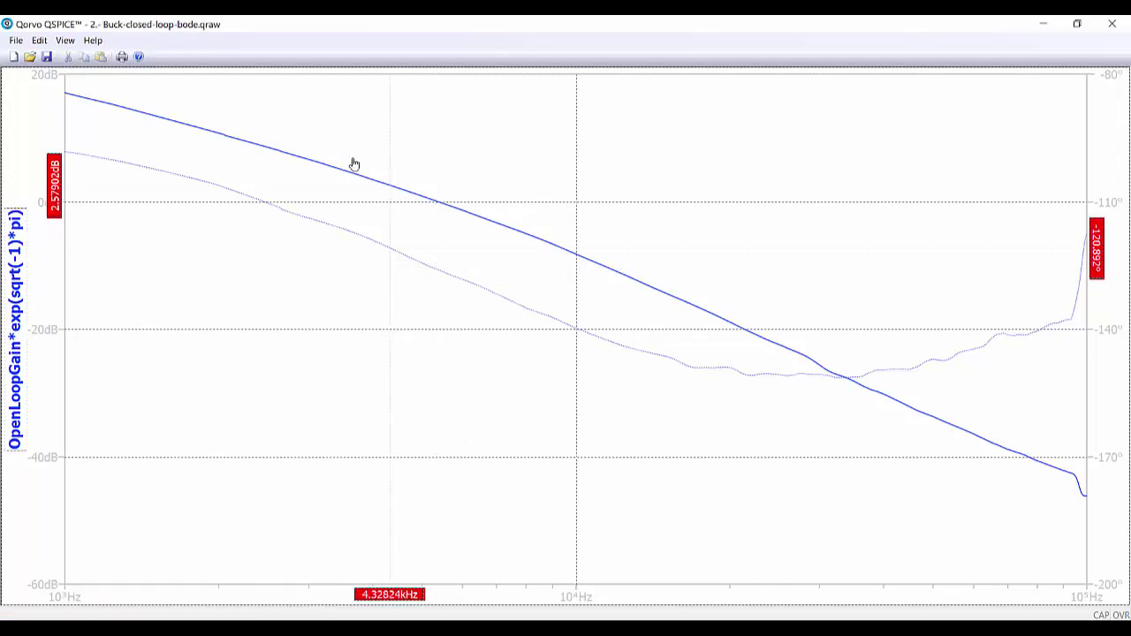
pyautogui.click(67, 168)
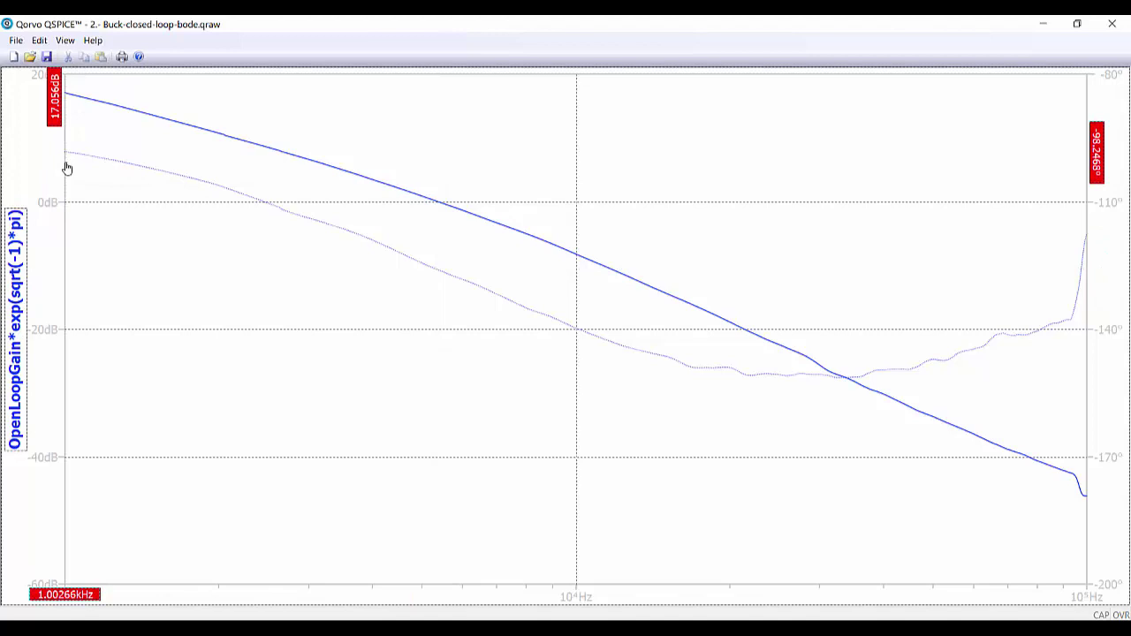
pyautogui.moveTo(65, 167); pyautogui.dragTo(59, 168)
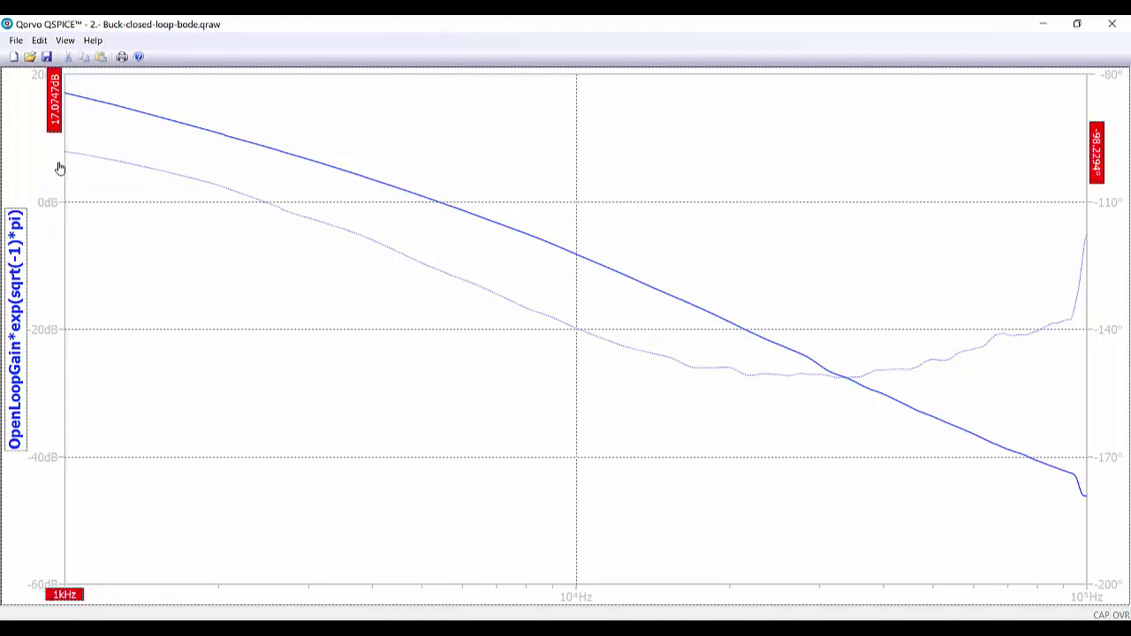
# Step: Compare the reference phase knee near 10^3 Hz, then slide the cursor toward 0 dB crossover
pyautogui.hotkey('alt', 'Tab')
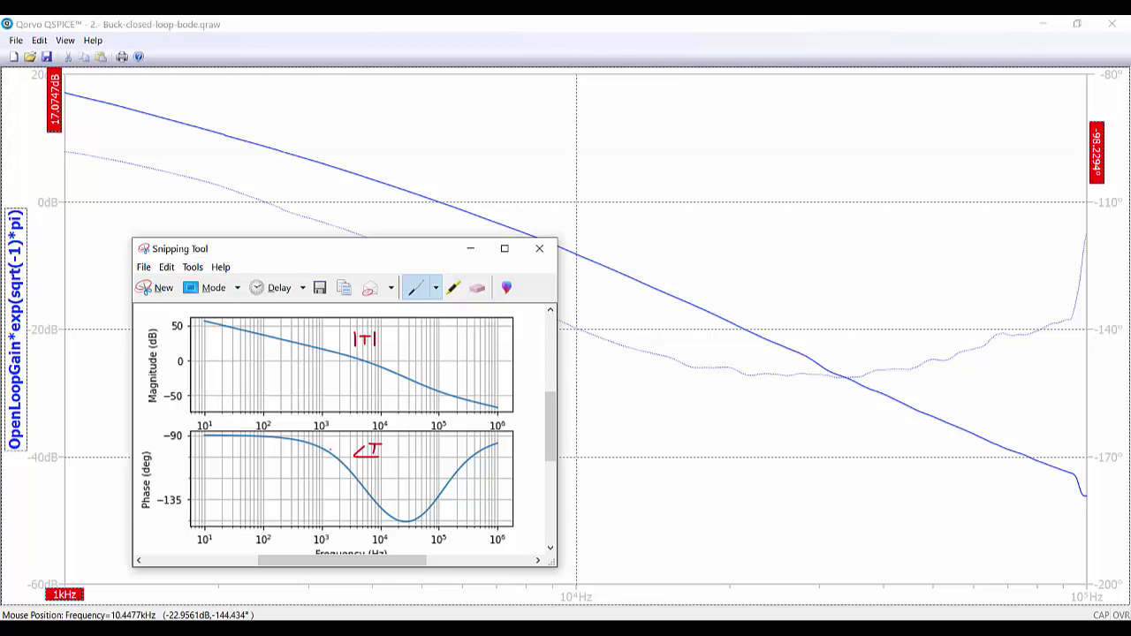
pyautogui.moveTo(327, 444); pyautogui.dragTo(329, 447)
pyautogui.moveTo(371, 254); pyautogui.dragTo(294, 284)
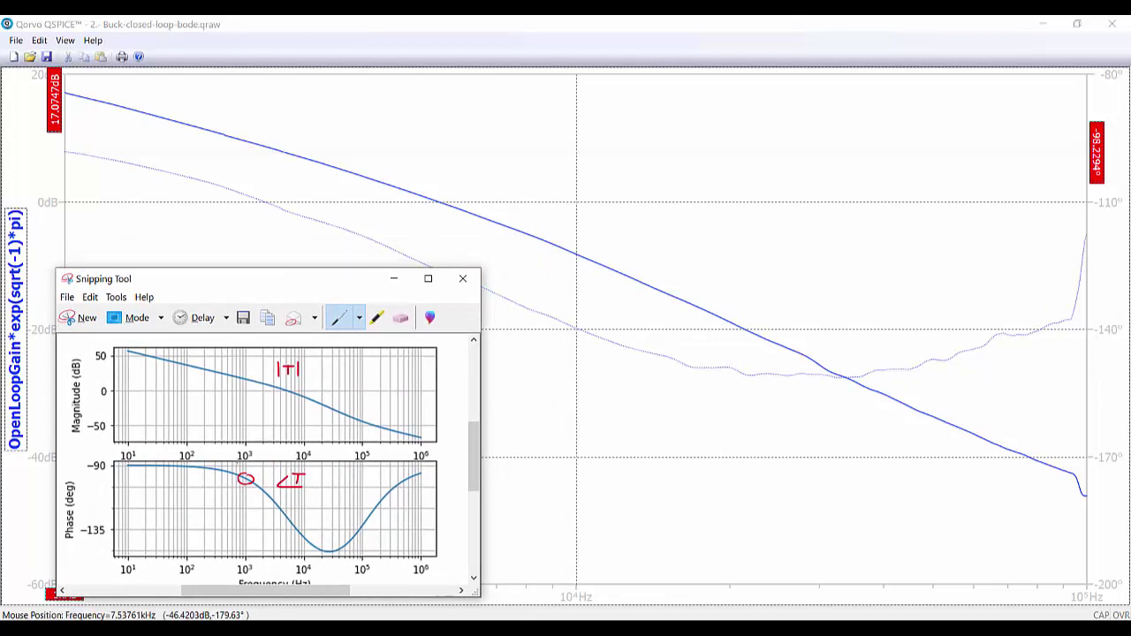
pyautogui.moveTo(241, 284); pyautogui.dragTo(254, 267)
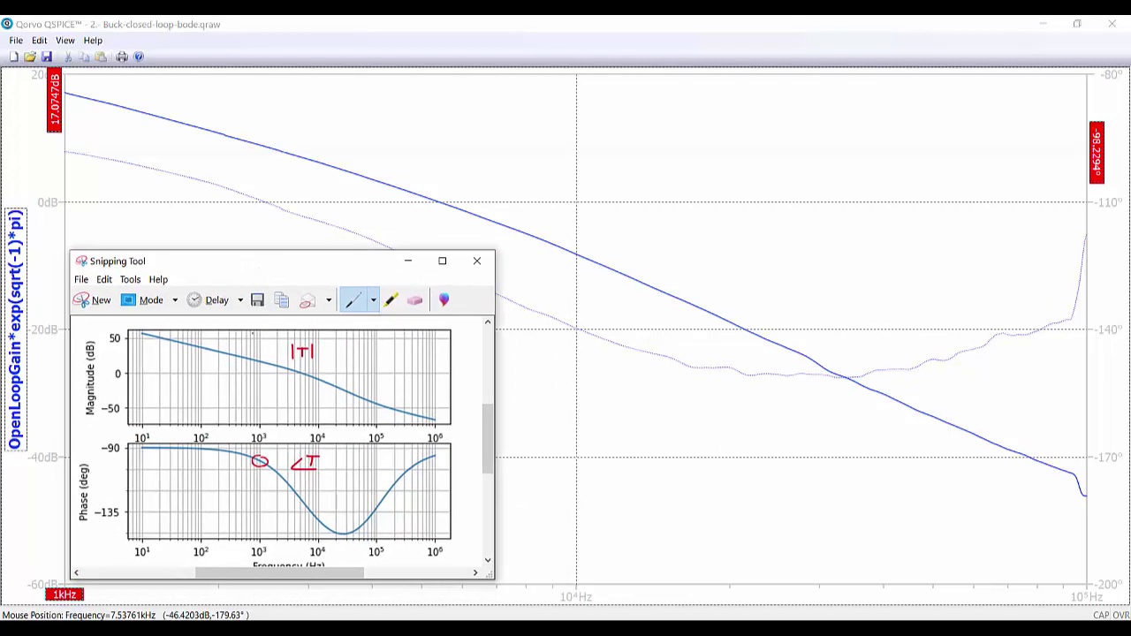
pyautogui.click(407, 261)
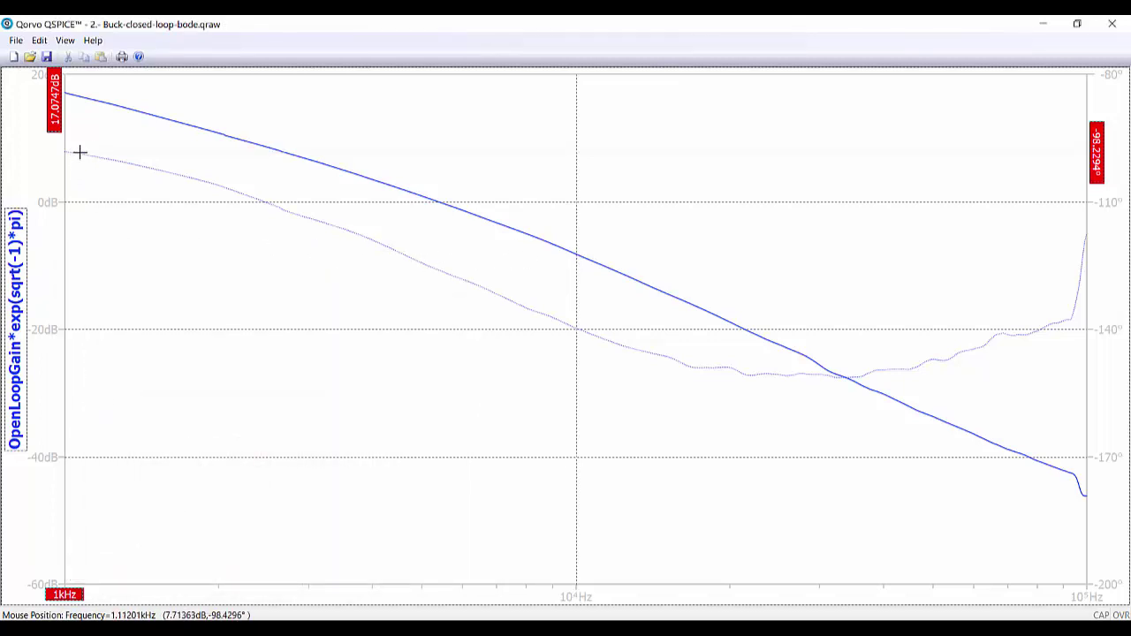
pyautogui.moveTo(67, 157); pyautogui.dragTo(492, 235)
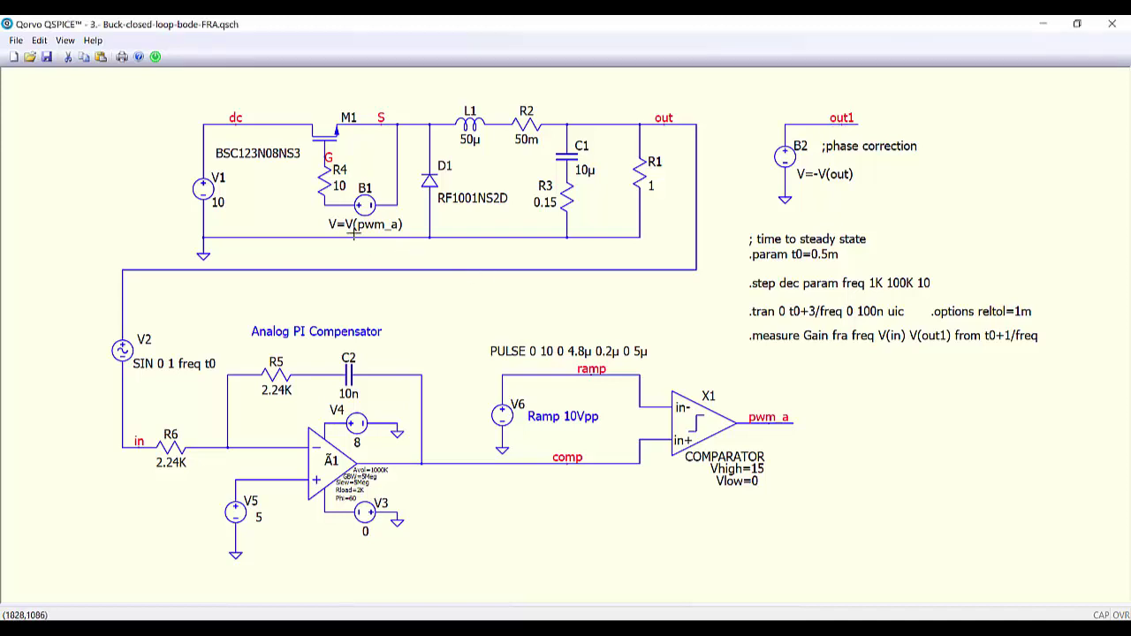
# Step: Run the stepped FRA simulation and probe the out and in nets for V(out) and V(in)
pyautogui.click(155, 57)
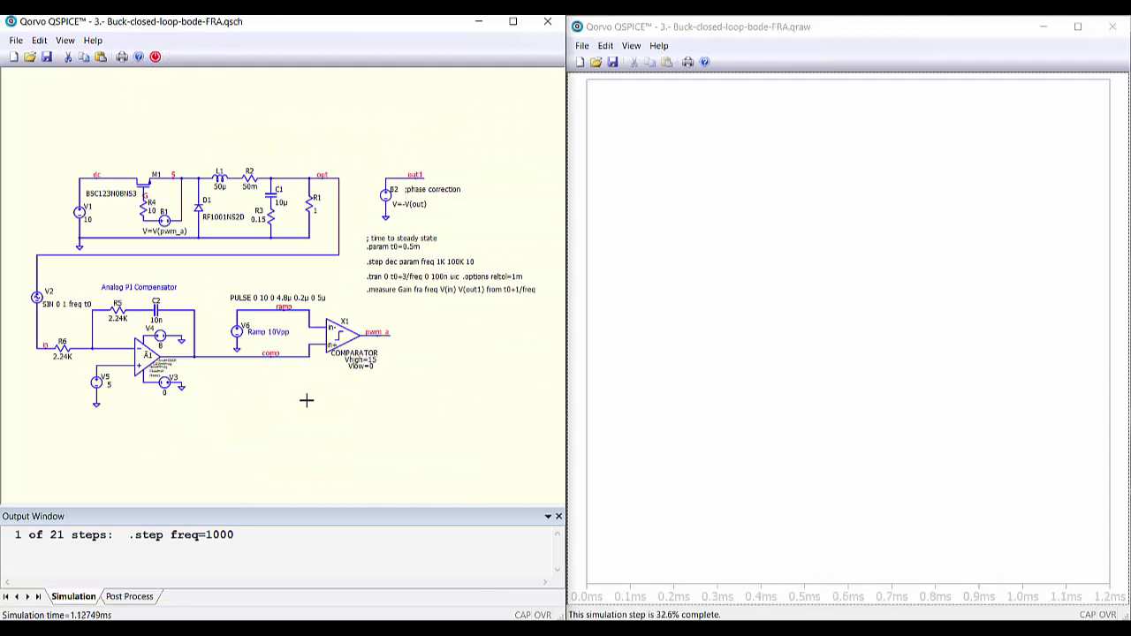
pyautogui.scroll(1, 307, 400)
pyautogui.moveTo(307, 400); pyautogui.dragTo(319, 414)
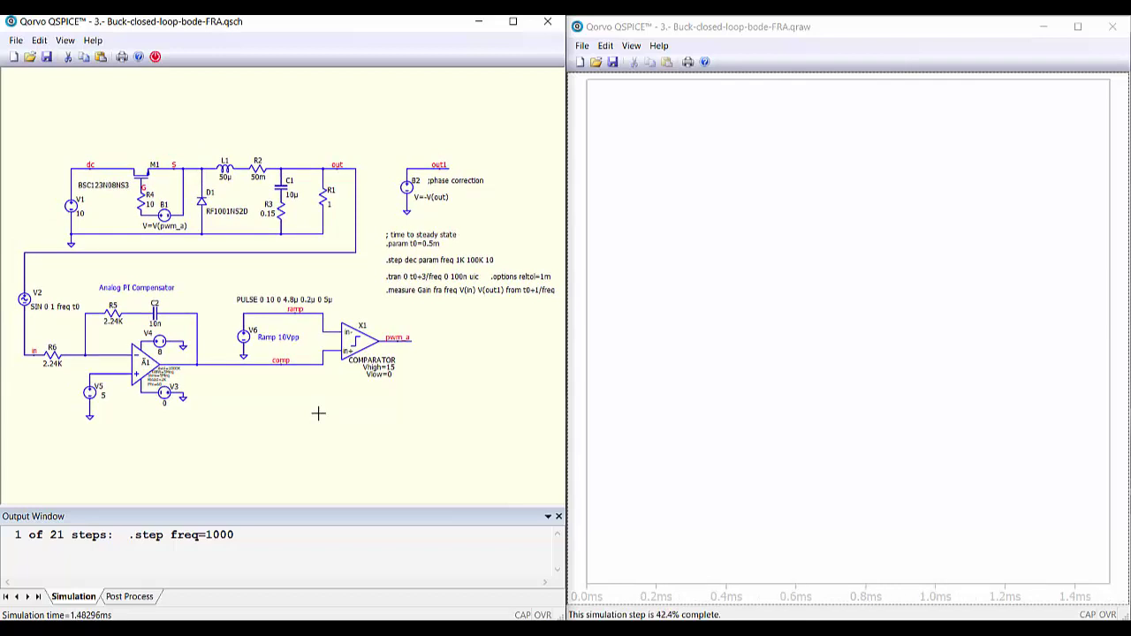
pyautogui.click(342, 169)
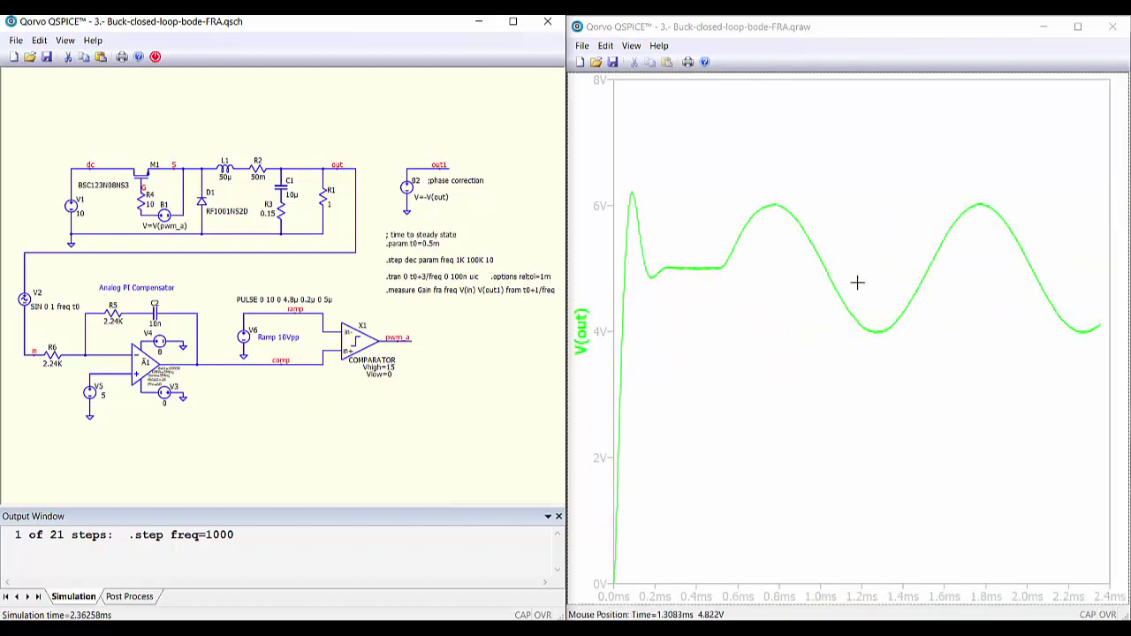
pyautogui.click(33, 355)
# Step: Add a second plot pane and move V(out) into the upper pane, leaving V(in) below
pyautogui.rightClick(687, 365)
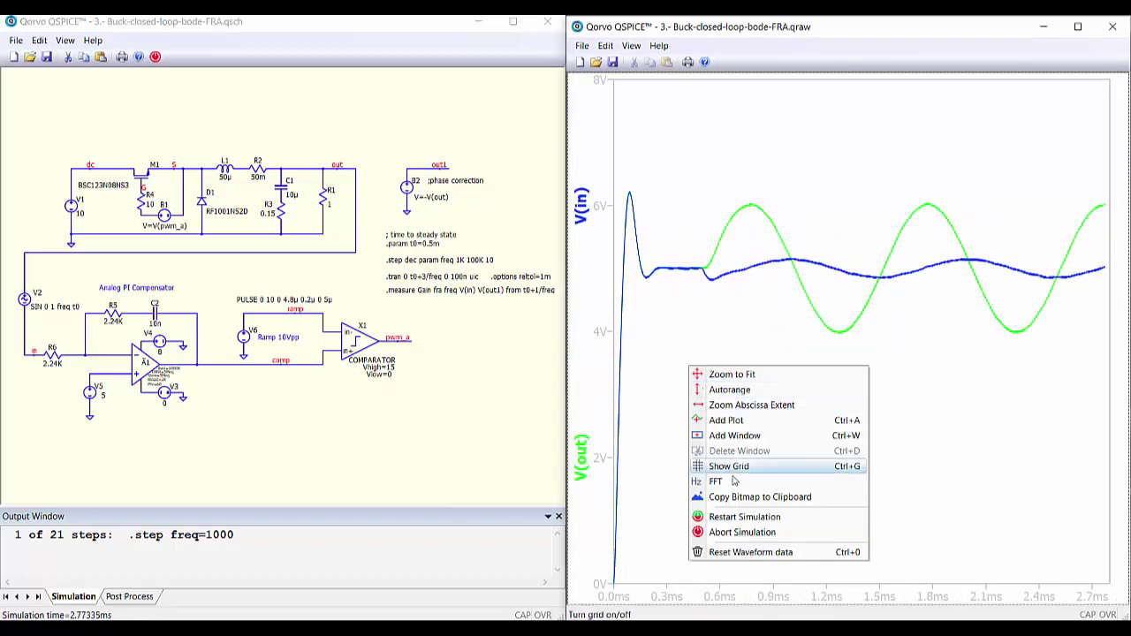
pyautogui.click(739, 440)
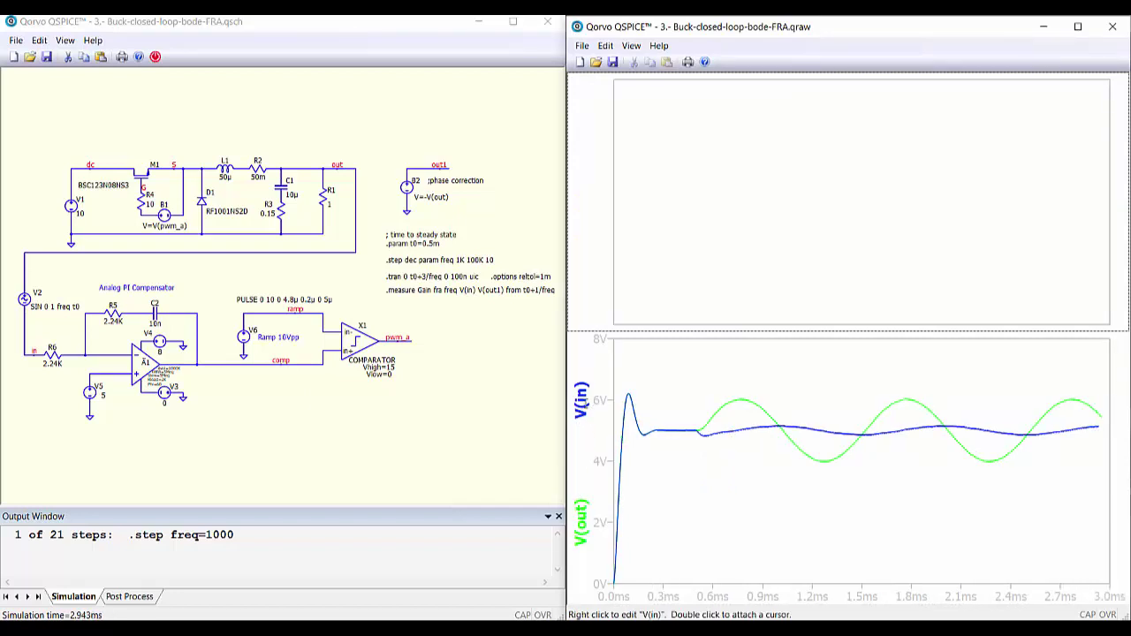
pyautogui.click(580, 400)
pyautogui.click(580, 525)
pyautogui.moveTo(581, 526); pyautogui.dragTo(585, 256)
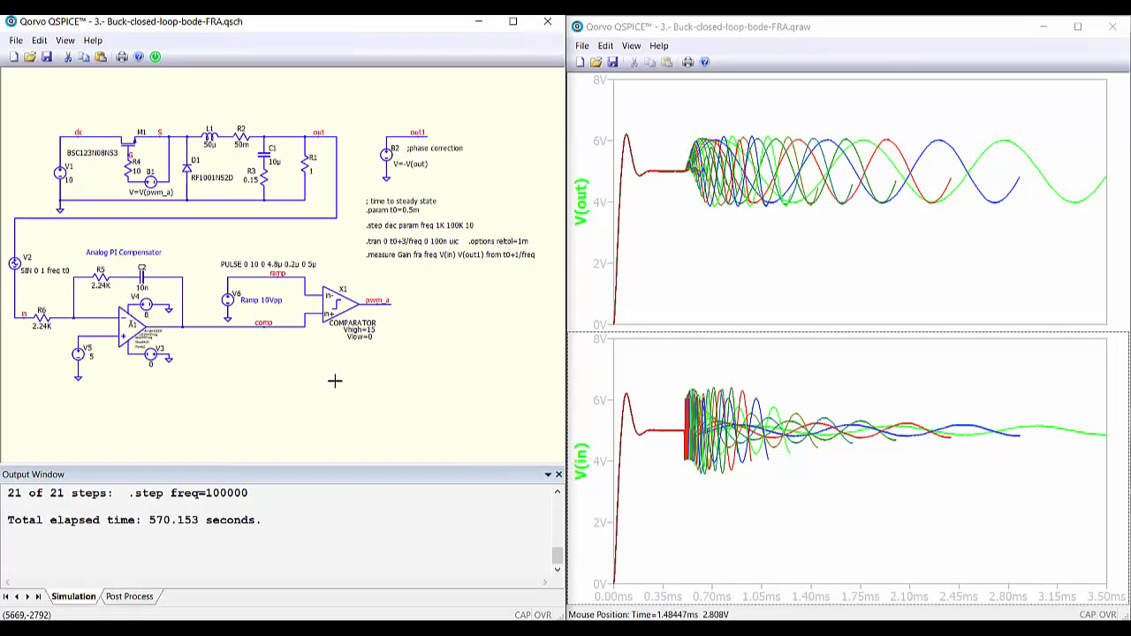
# Step: Show the Post Process .measure gain fra results, starting at 16.993 dB and -98.9013°
pyautogui.doubleClick(150, 519)
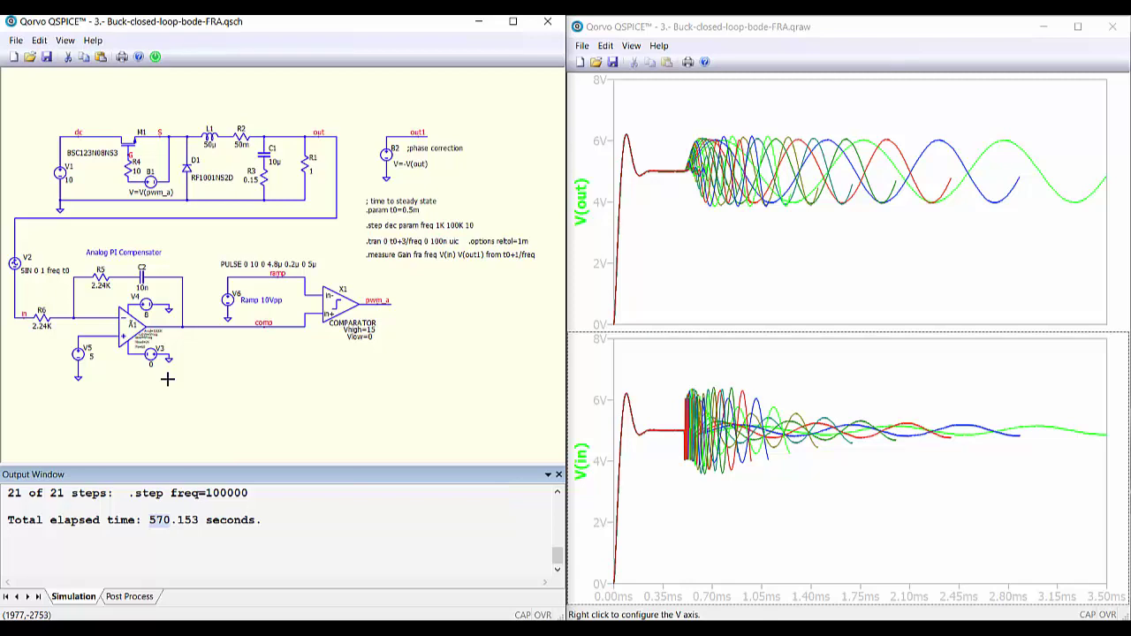
pyautogui.click(130, 596)
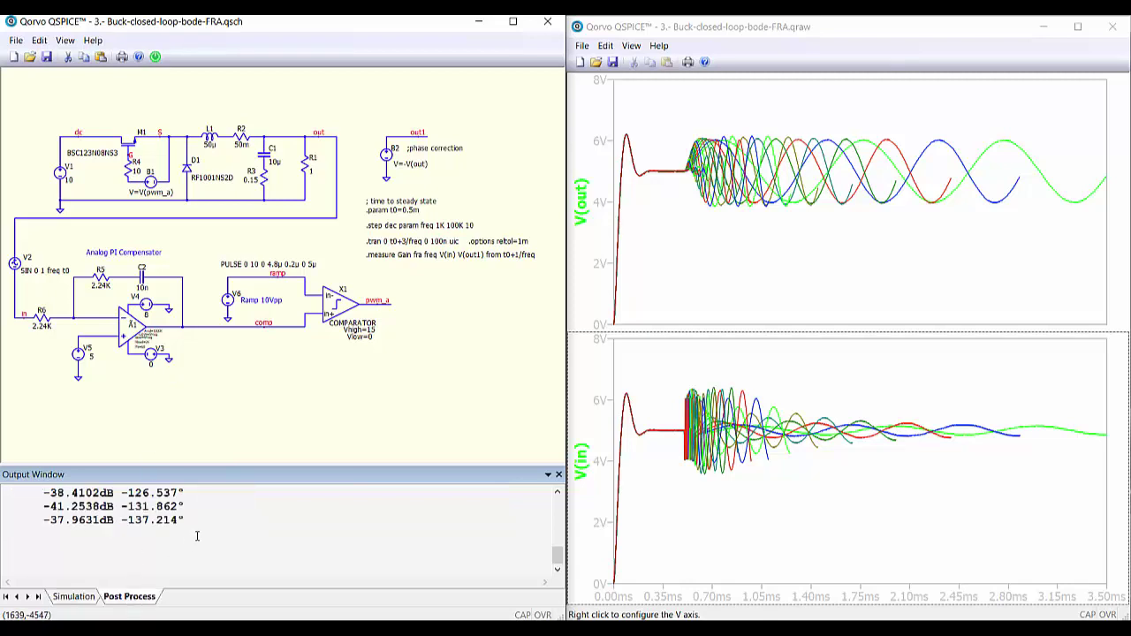
pyautogui.scroll(7, 197, 533)
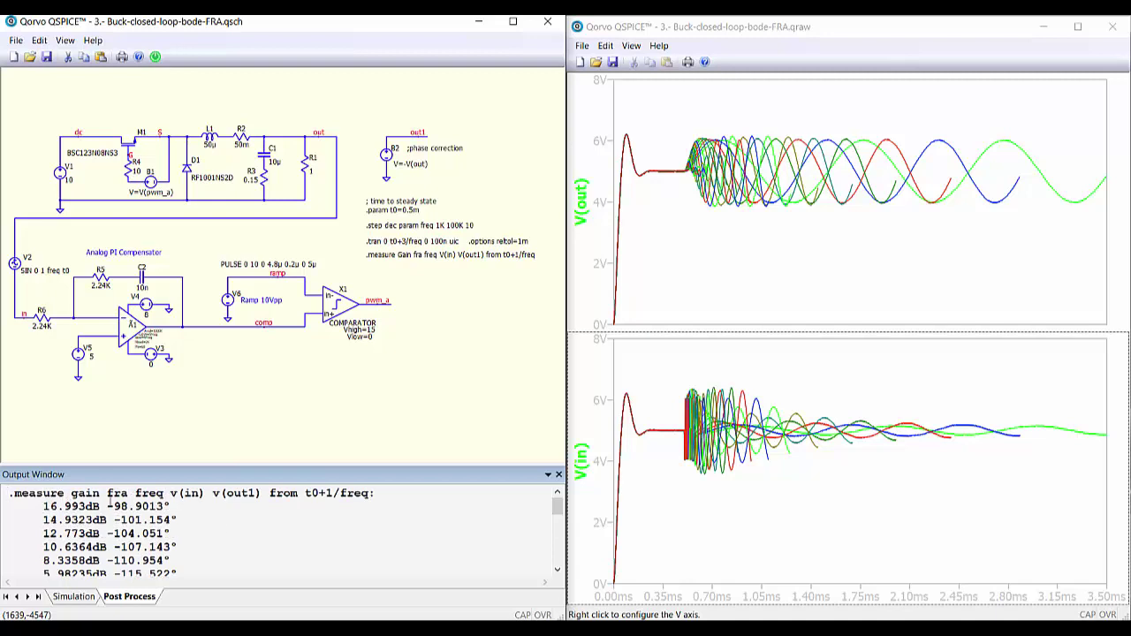
# Step: Plot the gain measurements as a Bode chart in Buck-closed-loop-bode-FRA.meas.raw
pyautogui.rightClick(207, 524)
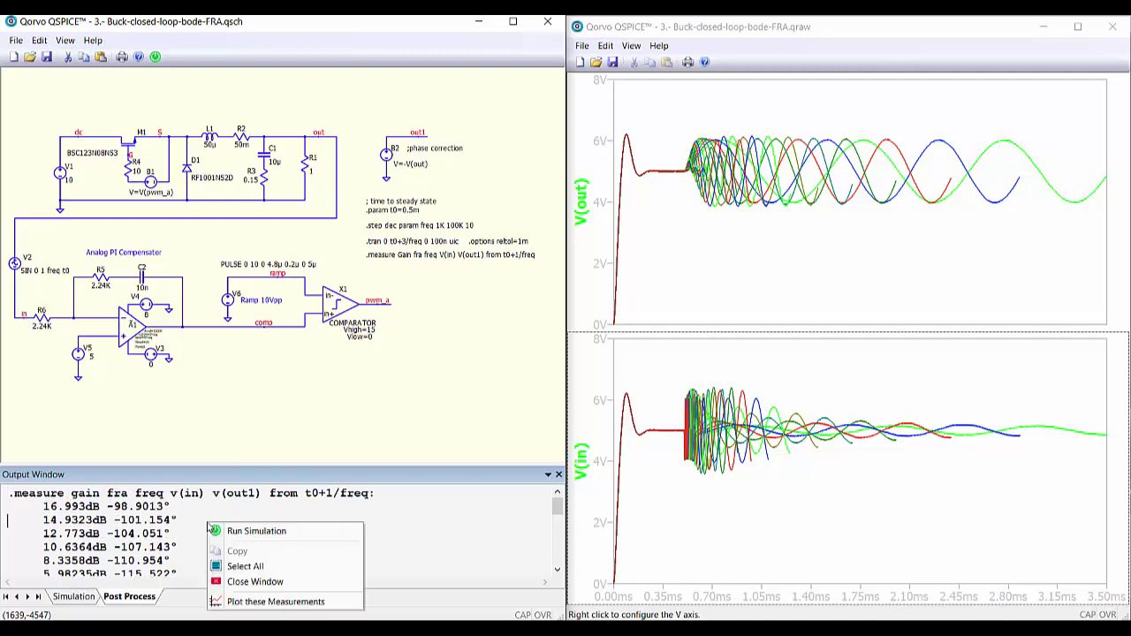
pyautogui.click(257, 603)
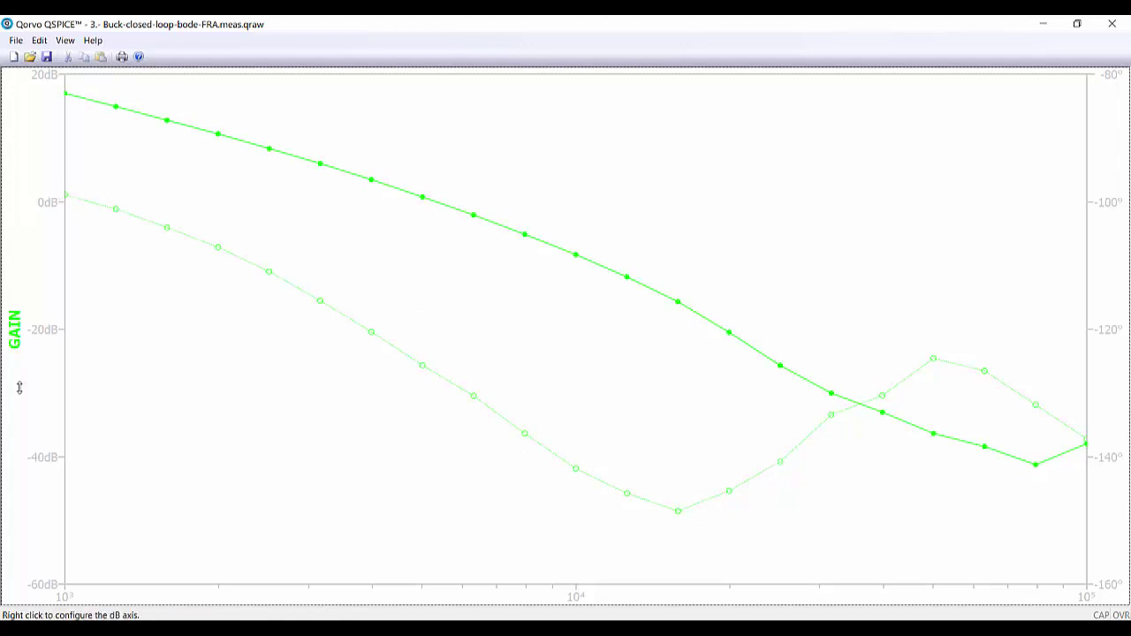
pyautogui.doubleClick(15, 329)
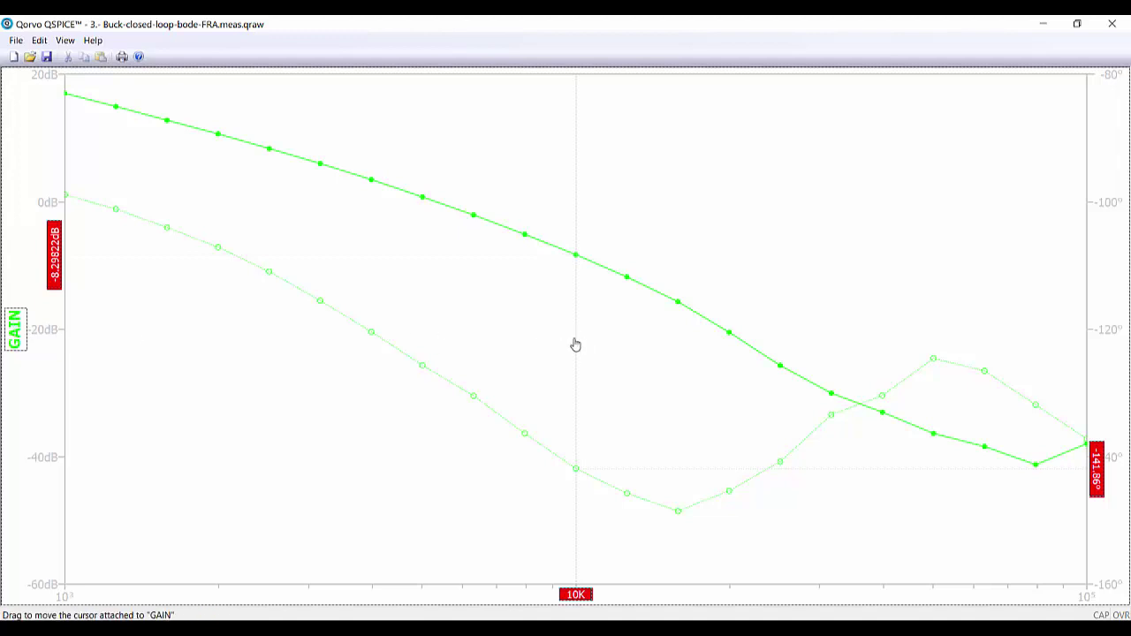
pyautogui.moveTo(576, 345); pyautogui.dragTo(439, 599)
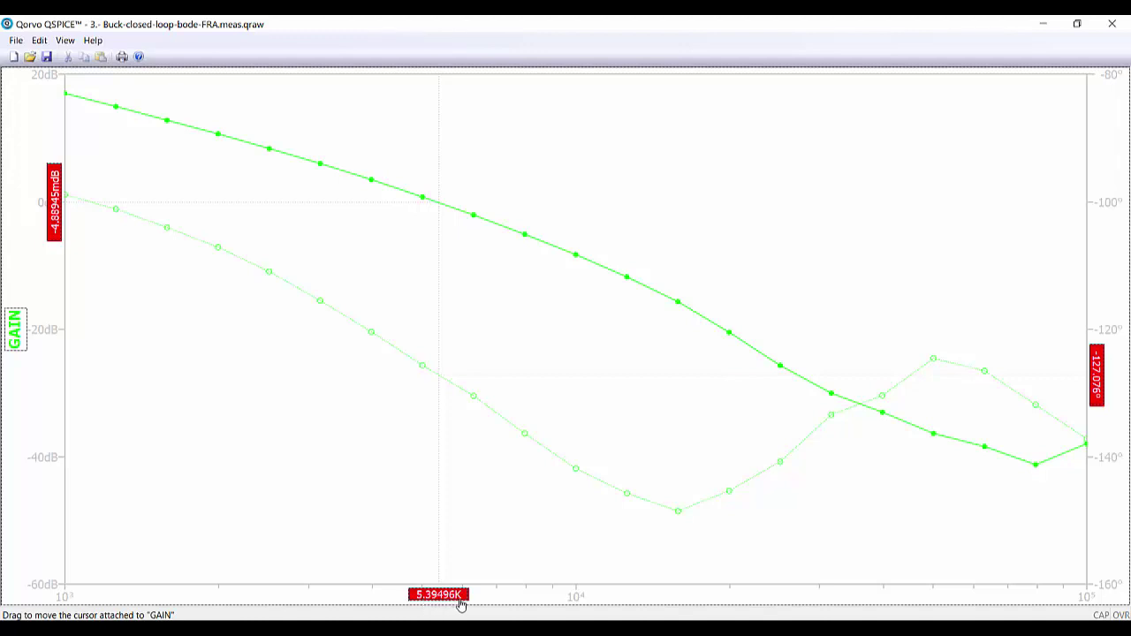
pyautogui.click(445, 305)
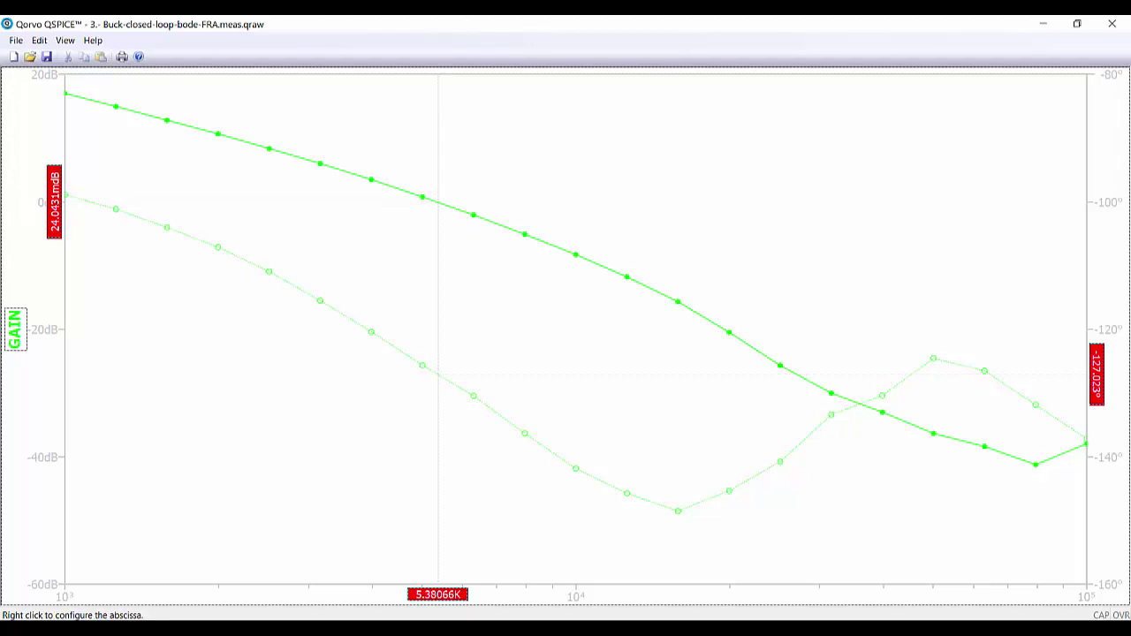
pyautogui.hotkey('alt', 'Tab')
pyautogui.moveTo(321, 264); pyautogui.dragTo(922, 113)
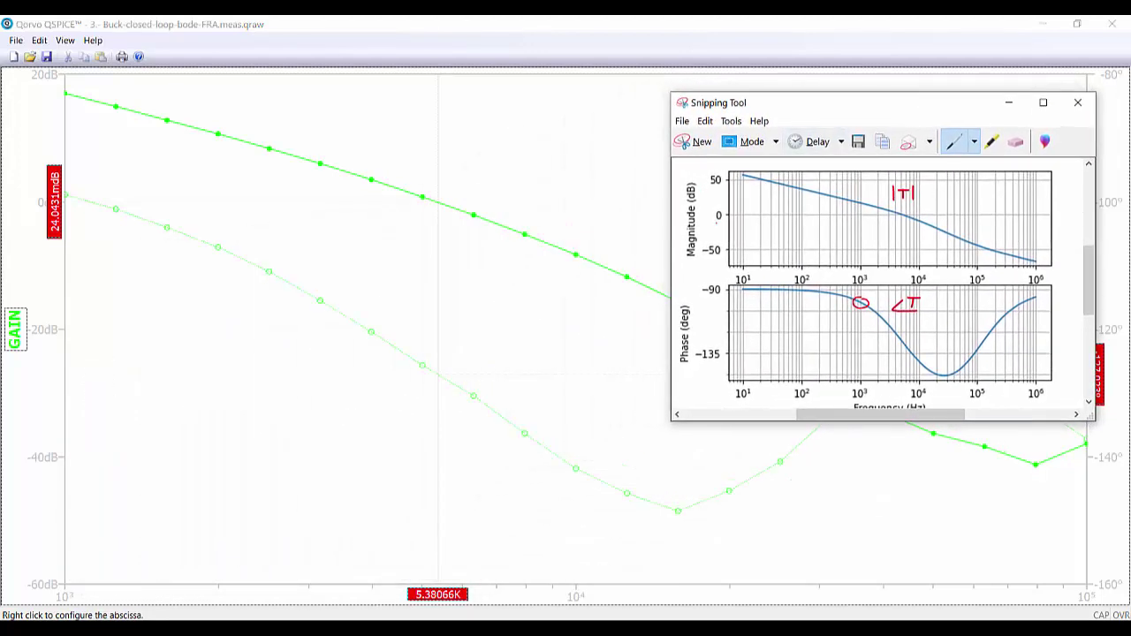